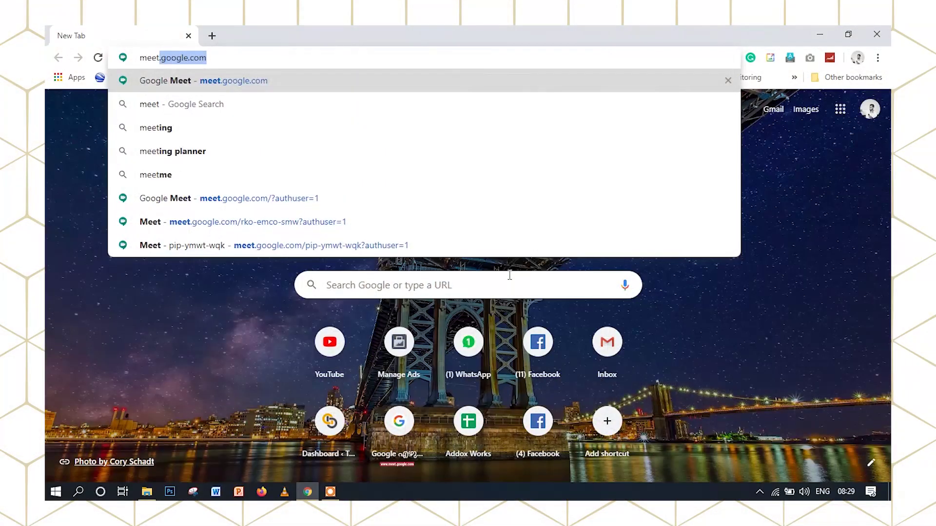
# Step: Go to meet.google.com in Chrome's address bar
pyautogui.write('.go')
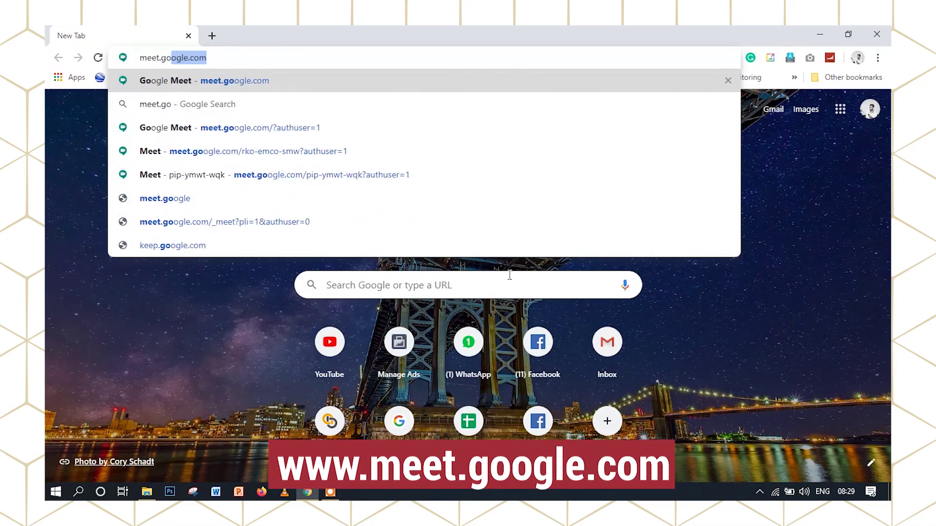
pyautogui.write('ogle.com')
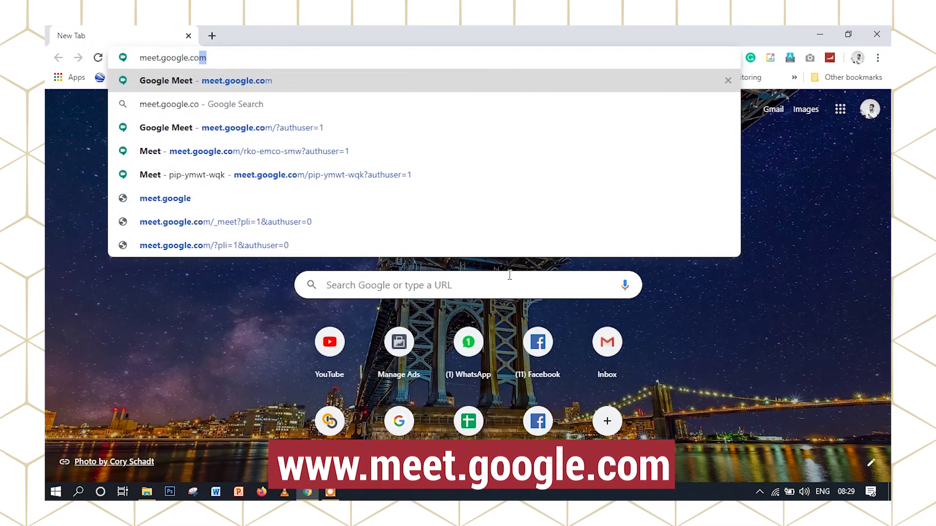
pyautogui.press('Return')
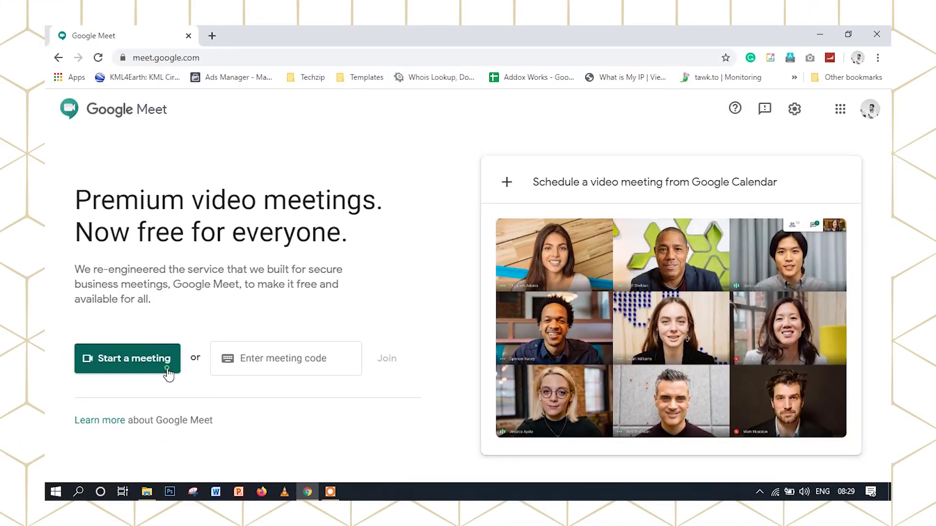
# Step: Choose 'Start a meeting' on the Meet home page to create a new call
pyautogui.click(167, 374)
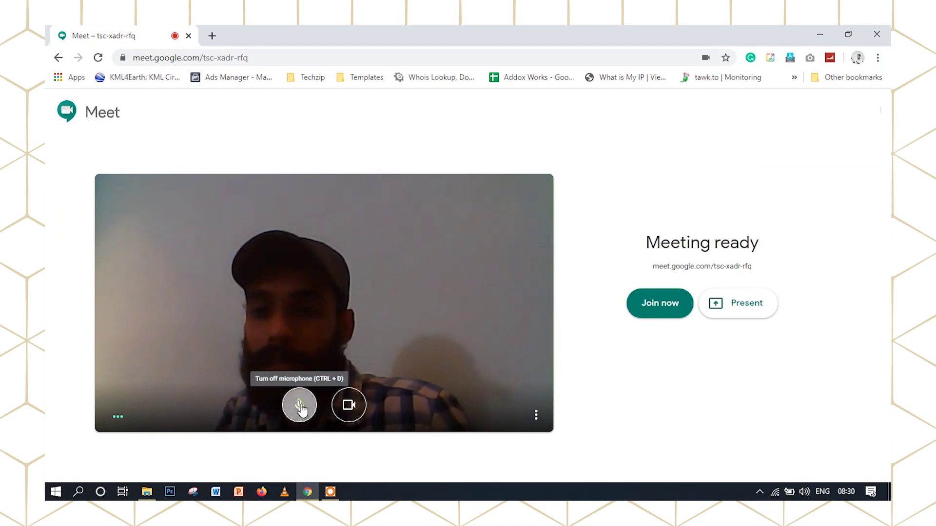
# Step: Switch off the microphone and camera in the preview, then join the call
pyautogui.click(301, 408)
pyautogui.click(348, 405)
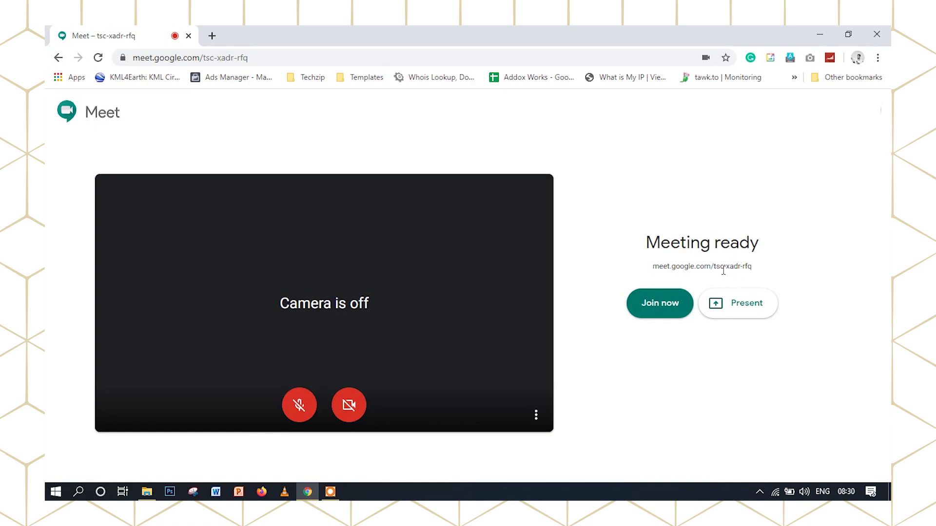
pyautogui.click(671, 318)
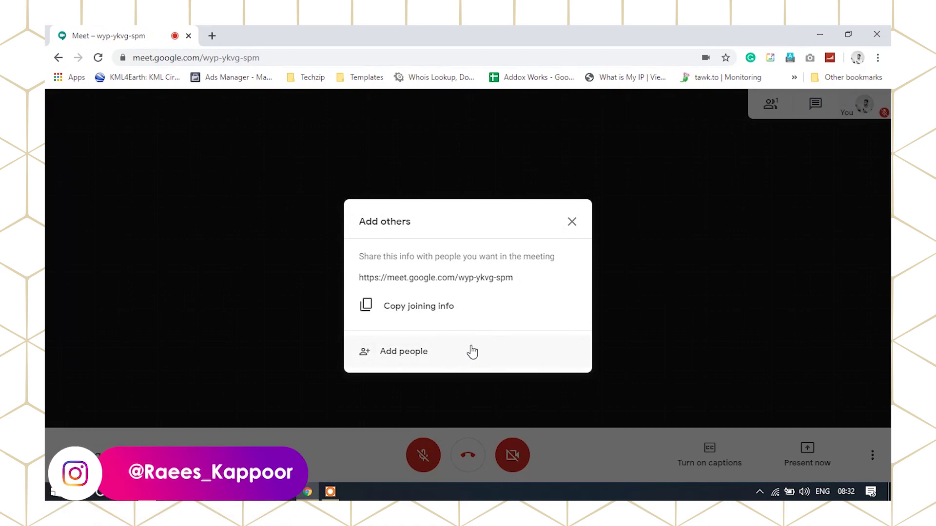
# Step: Open the Add people invite window from the Add others dialog, then close it
pyautogui.click(472, 351)
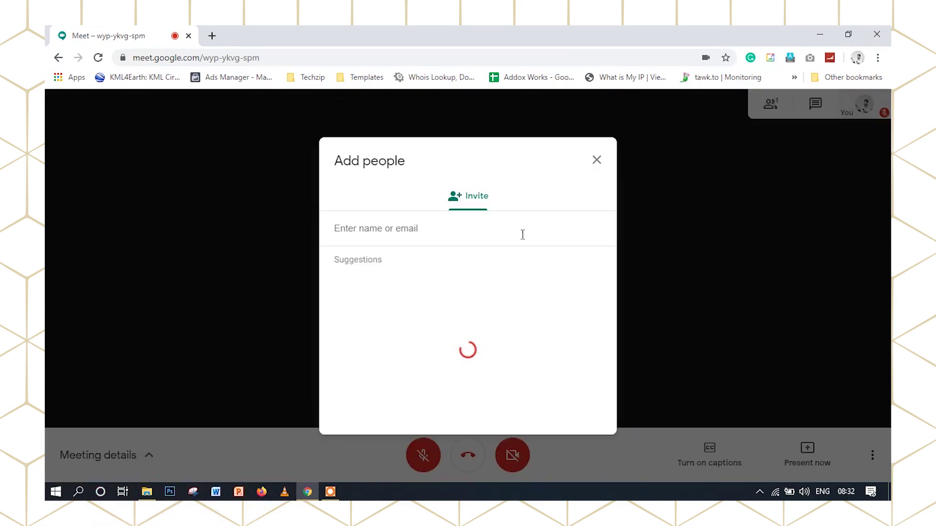
pyautogui.click(595, 159)
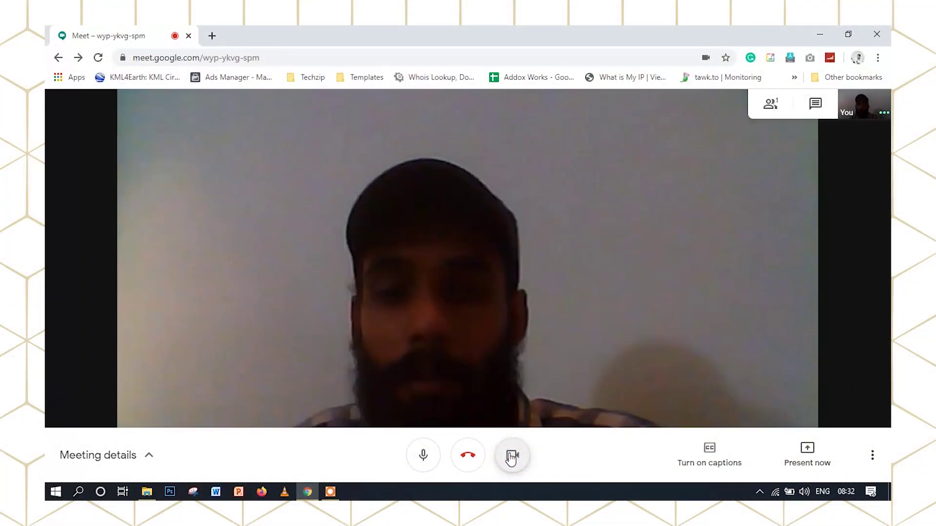
# Step: Turn the camera off, send 'Hello' in the in-call chat, and close the side panel
pyautogui.click(512, 457)
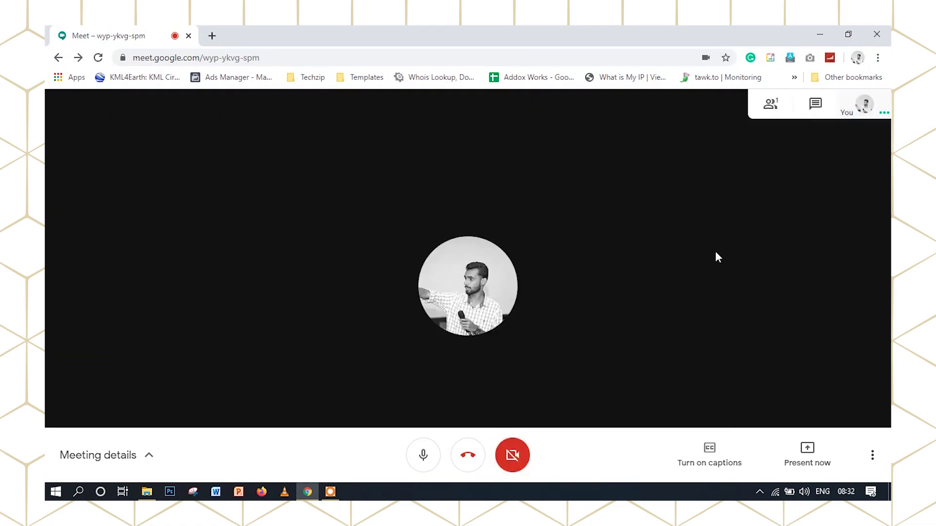
pyautogui.click(770, 103)
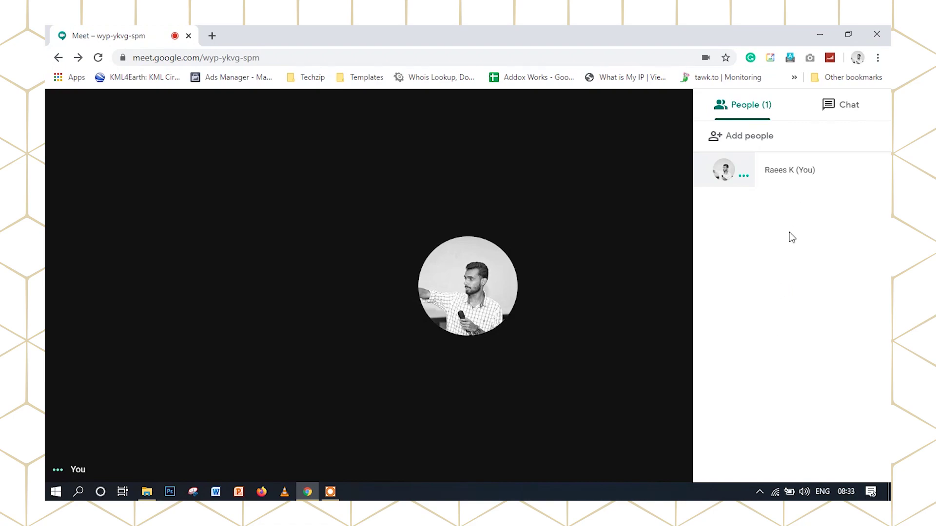
pyautogui.click(856, 107)
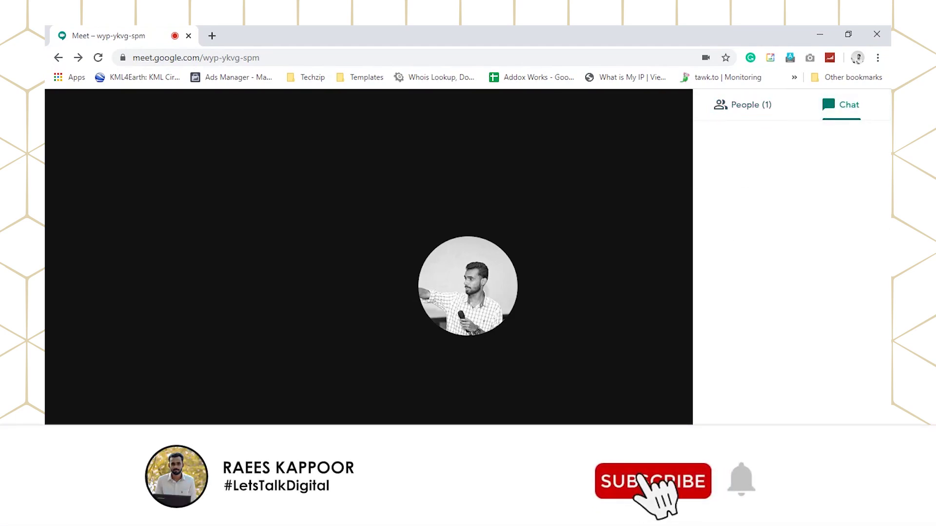
pyautogui.click(752, 461)
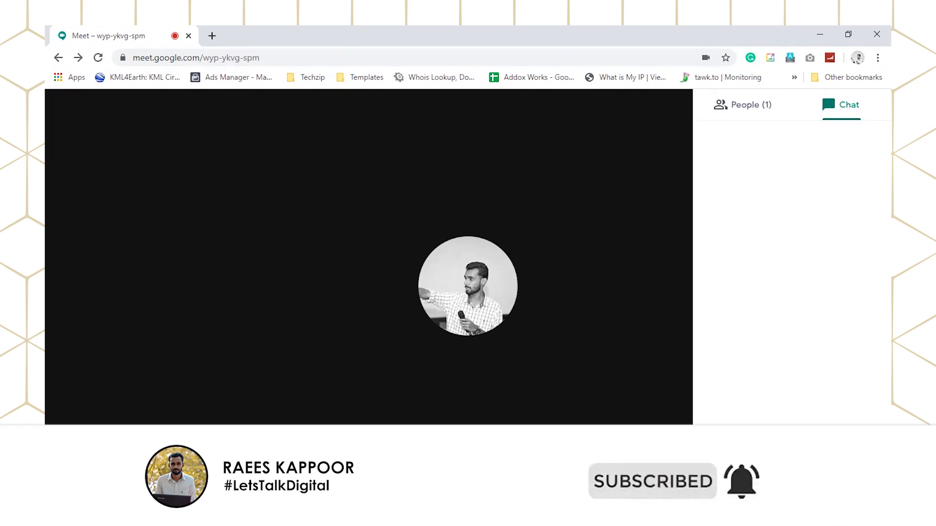
pyautogui.write('Hello')
pyautogui.press('Return')
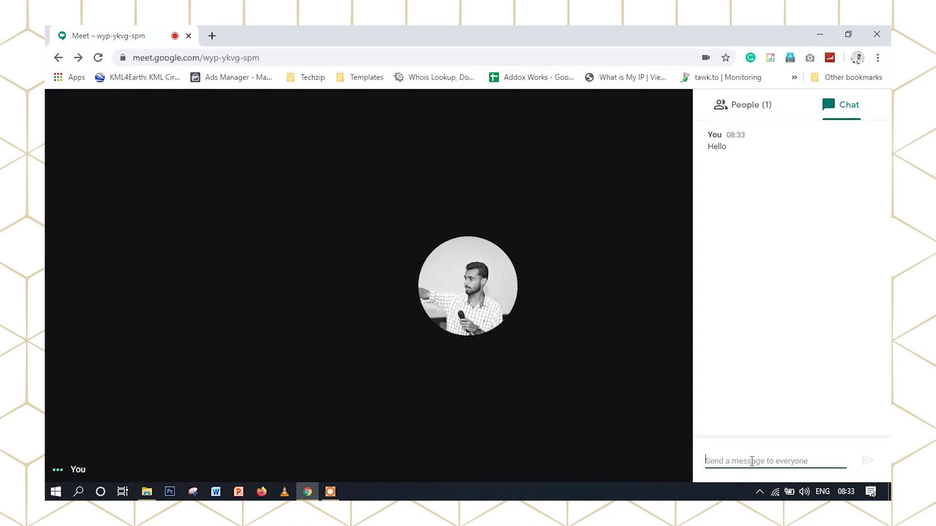
pyautogui.click(531, 365)
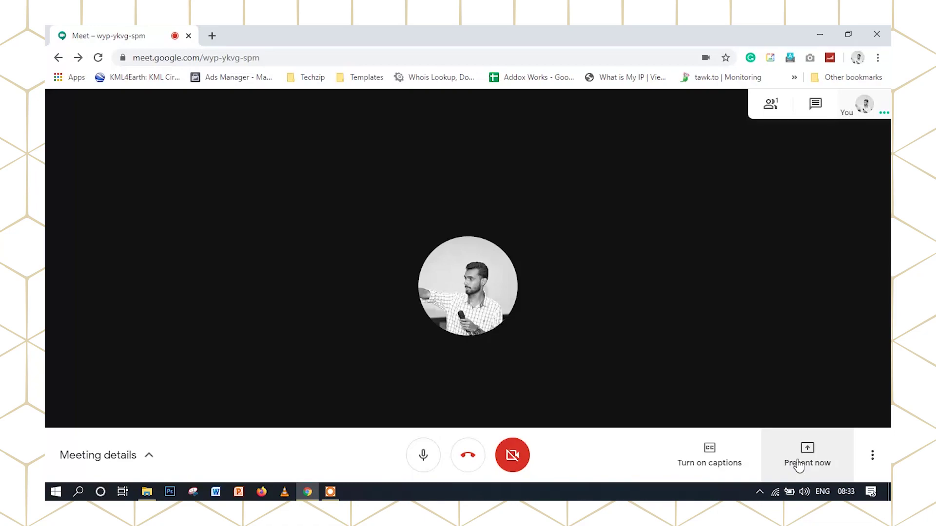
# Step: Present your entire screen to the meeting, then stop presenting
pyautogui.click(799, 463)
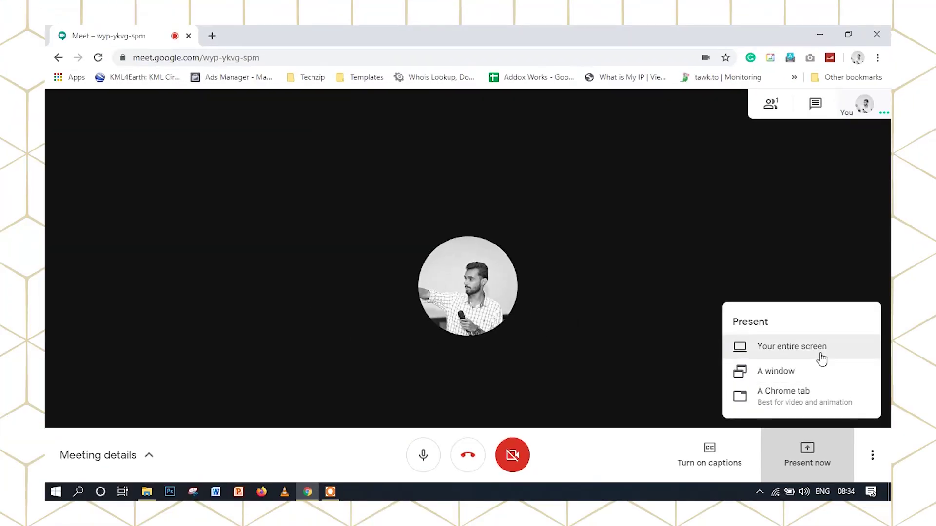
pyautogui.click(820, 358)
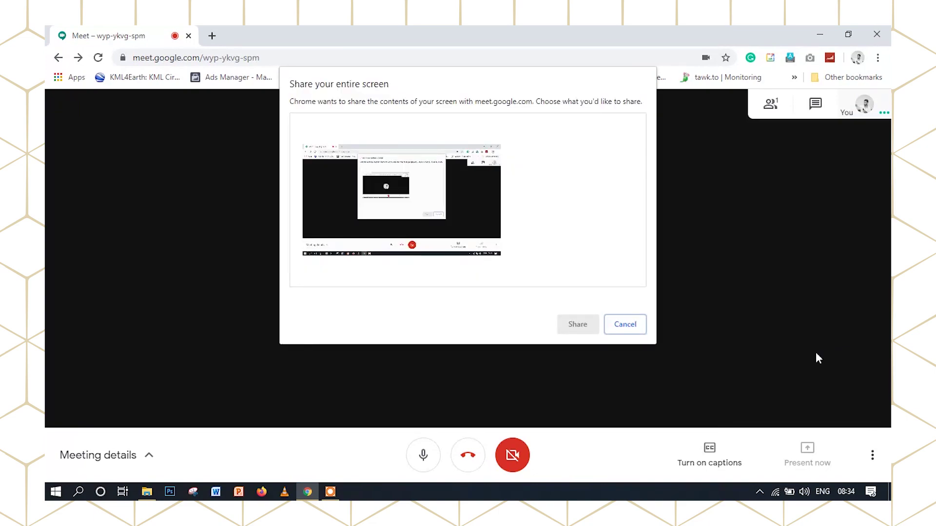
pyautogui.click(429, 231)
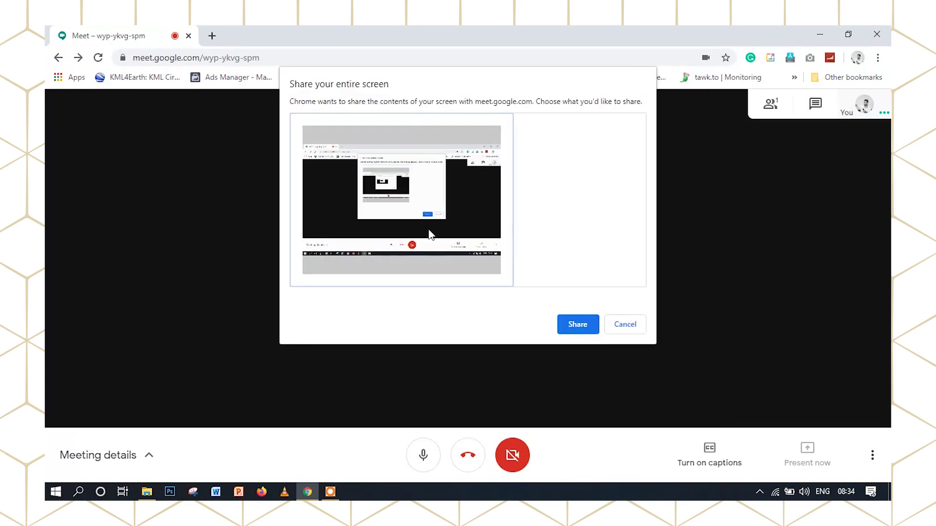
pyautogui.click(565, 326)
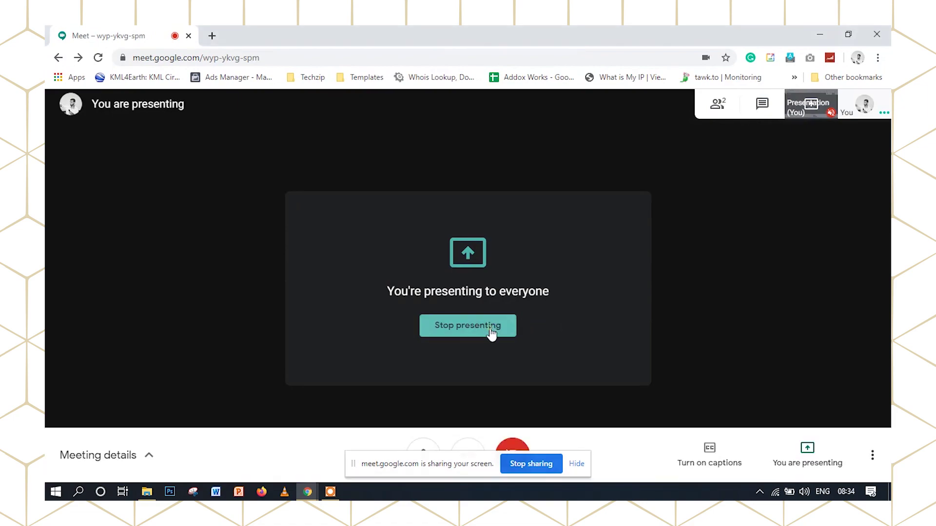
pyautogui.click(491, 331)
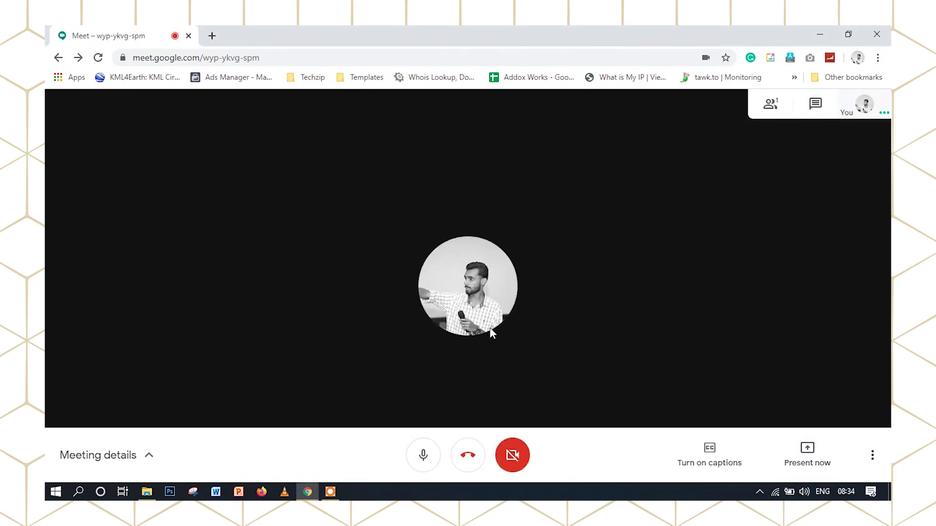
# Step: Show and hide the meeting's joining details, then turn on live captions
pyautogui.click(145, 458)
pyautogui.click(145, 458)
pyautogui.click(121, 464)
pyautogui.click(122, 466)
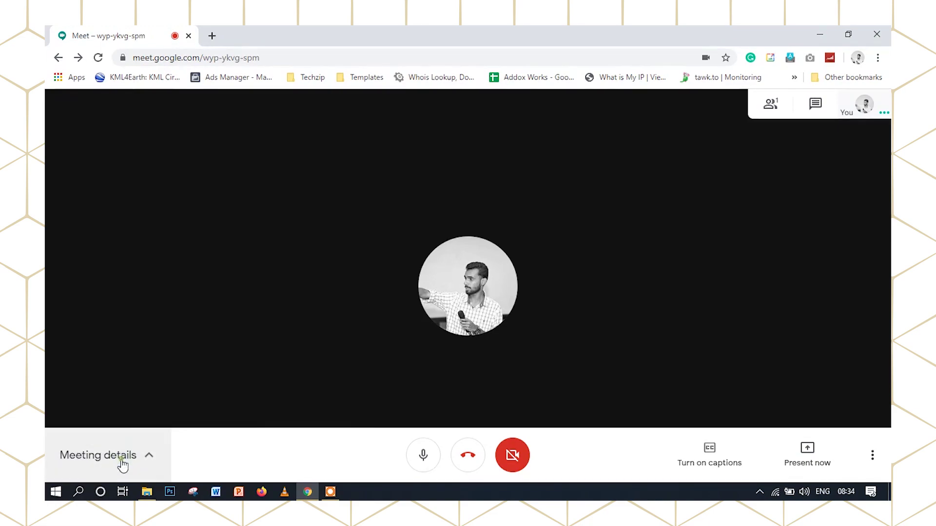
pyautogui.click(708, 451)
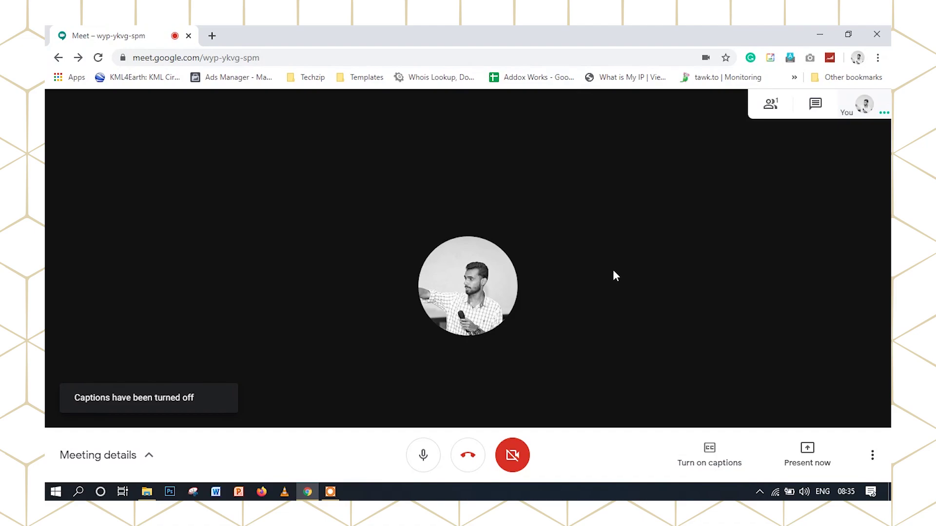
pyautogui.click(710, 460)
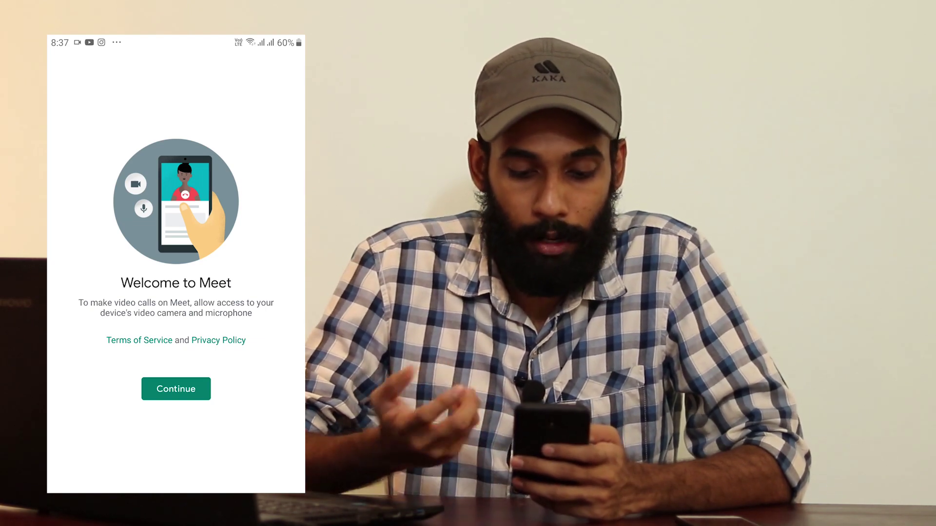
# Step: Continue past the Meet welcome screen and allow camera and audio recording access
pyautogui.click(176, 389)
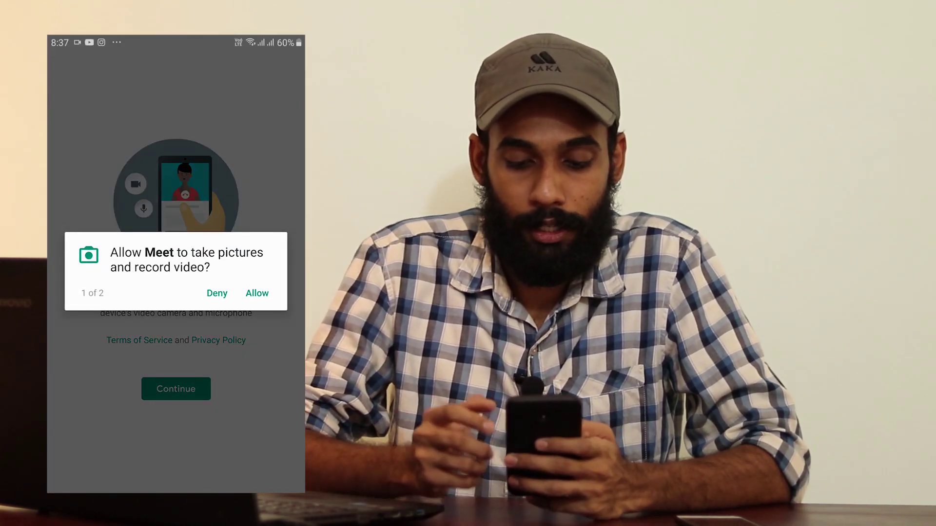
pyautogui.click(257, 293)
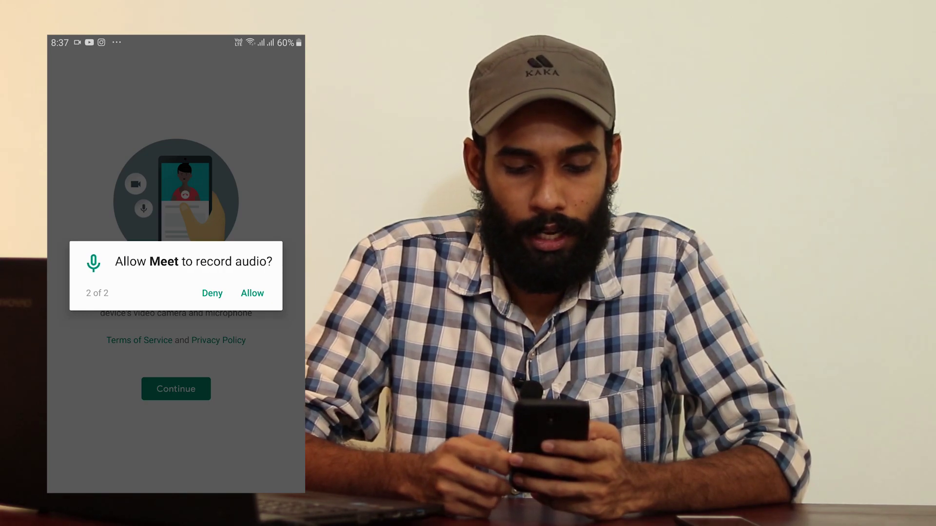
pyautogui.click(252, 293)
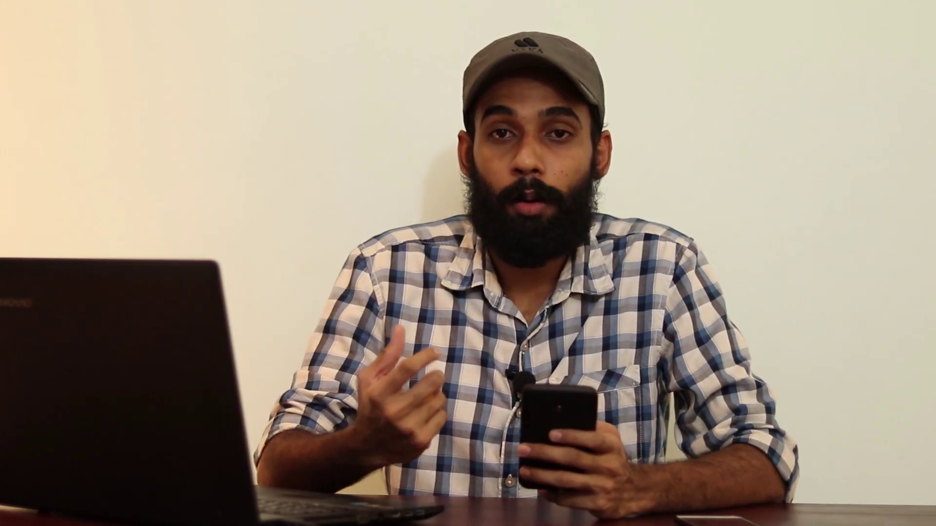